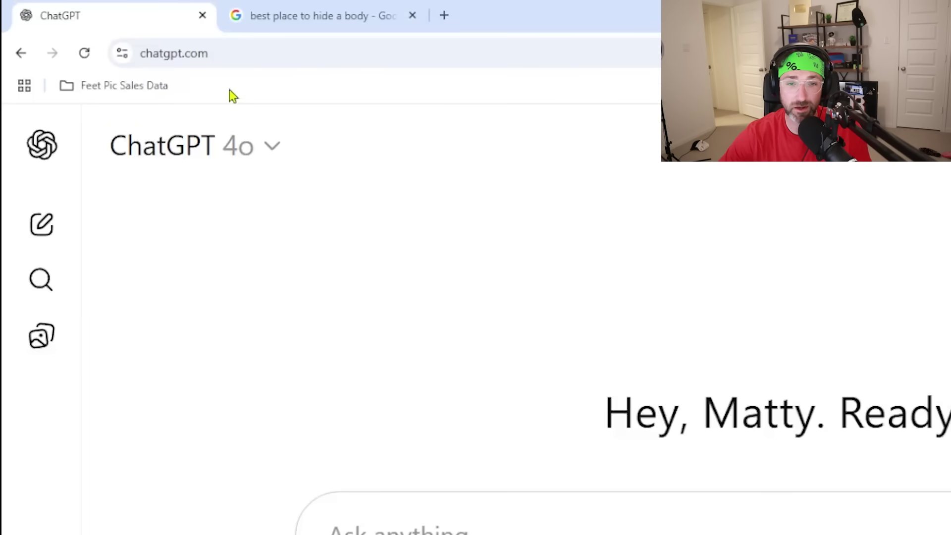
Step: Switch to o4-mini-high and attach pic 1.png with a question asking where it was taken
left_click(270, 149)
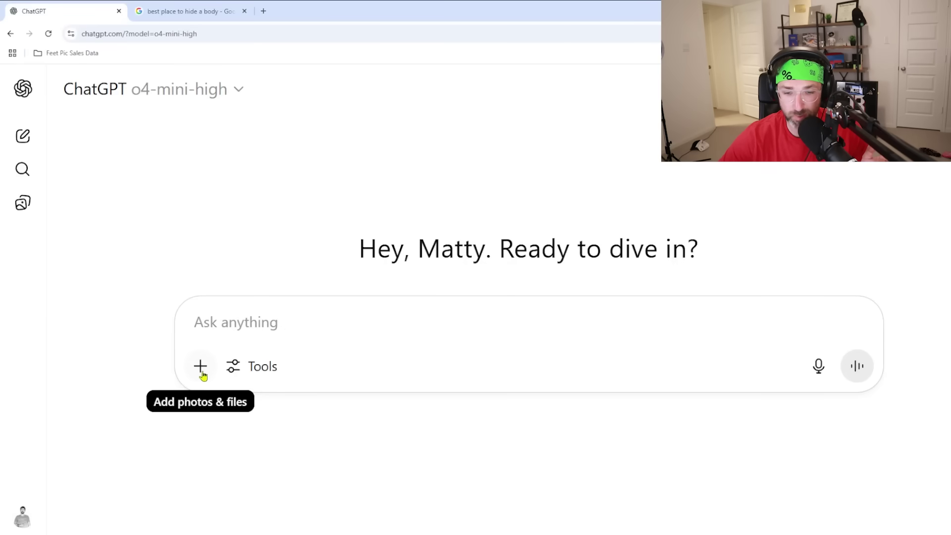
left_click(201, 375)
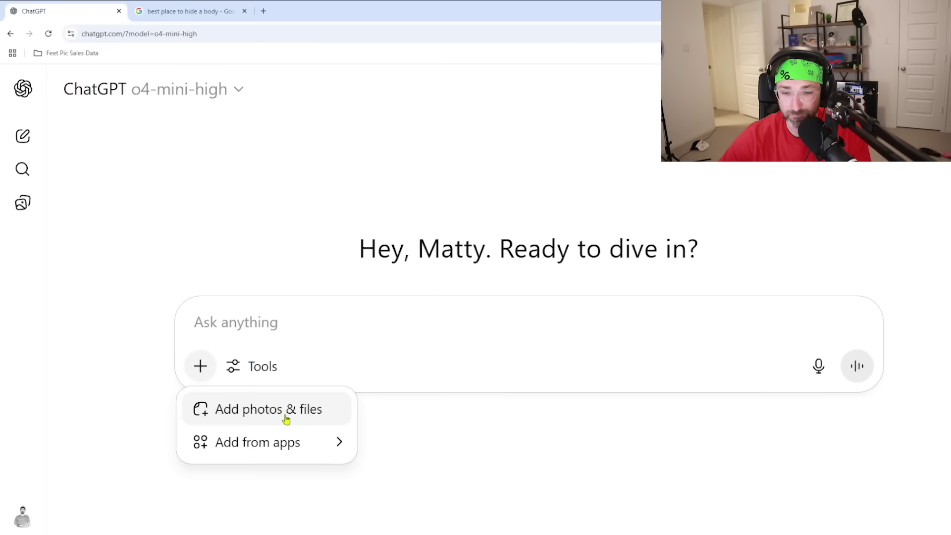
left_click(307, 418)
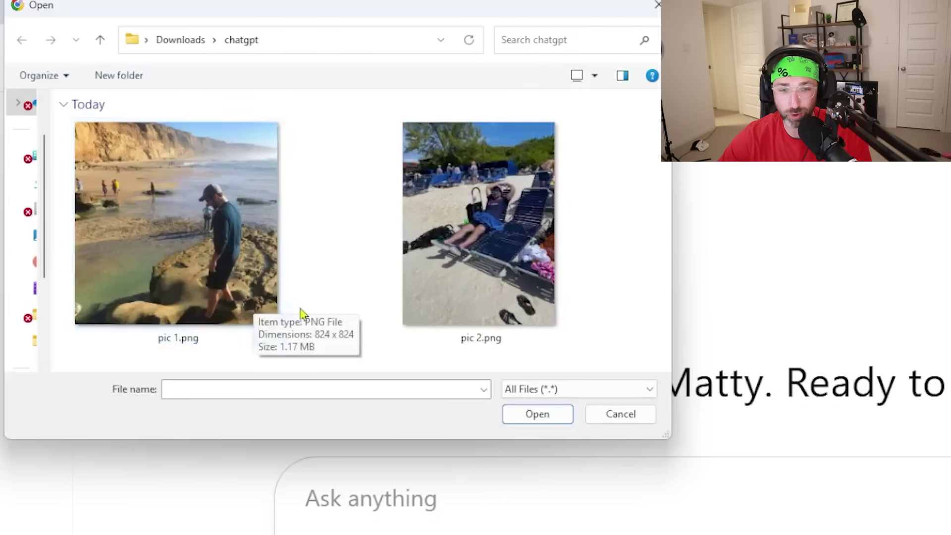
left_click(275, 317)
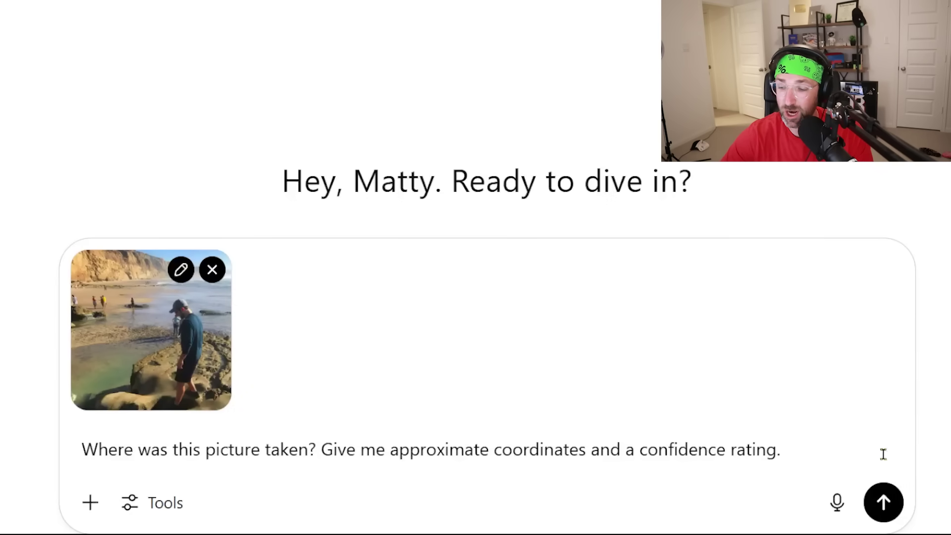
Step: Send the beach photo question and select the returned Torrey Pines coordinates for a web search
left_click(883, 502)
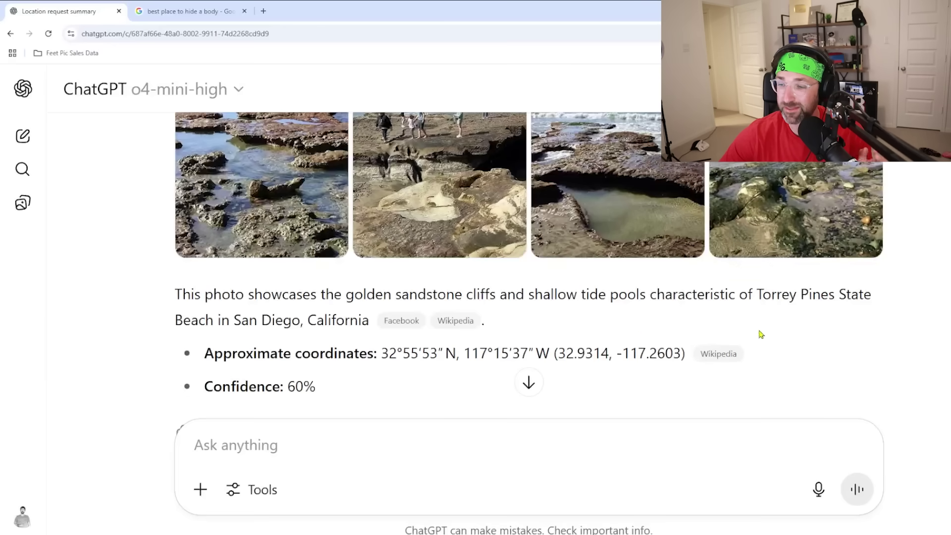
left_click_drag(760, 296, 867, 314)
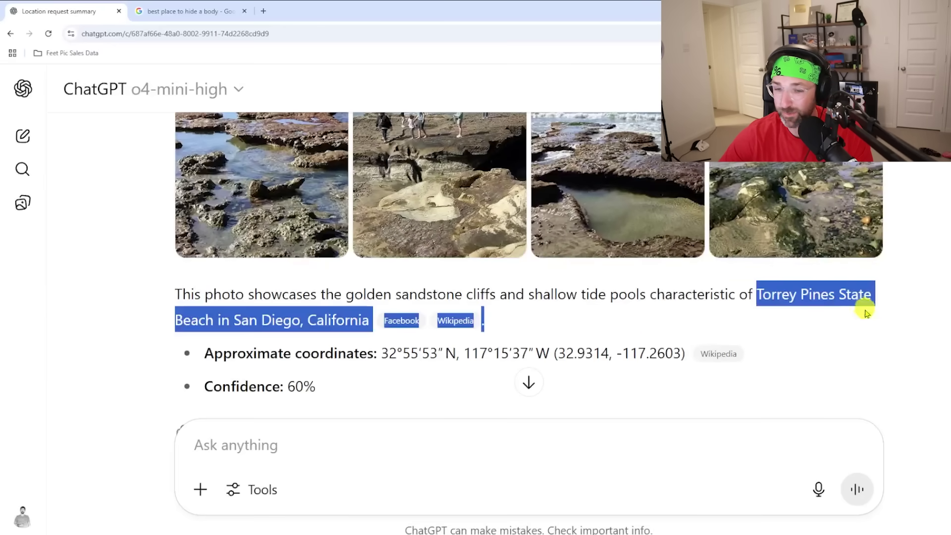
left_click(255, 312)
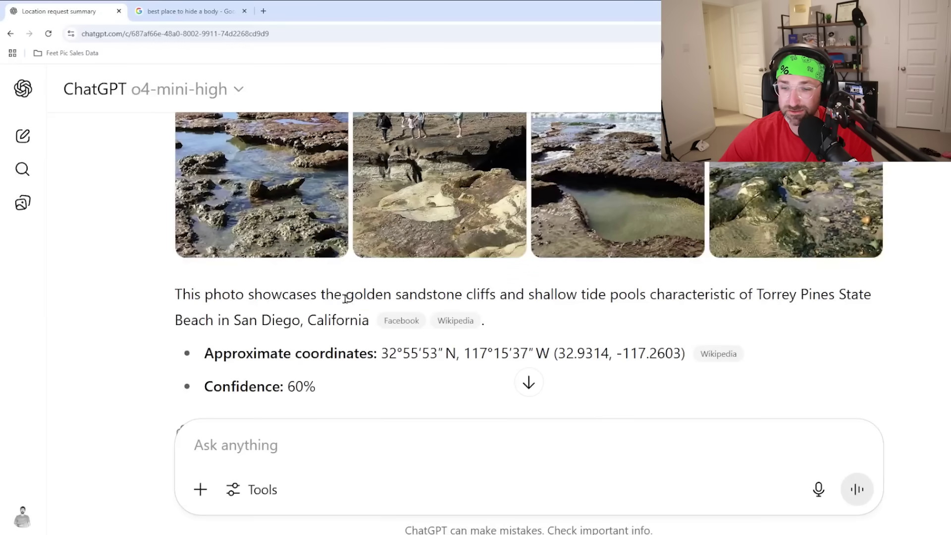
left_click_drag(345, 298, 642, 293)
scroll(174, 266, "up", 1)
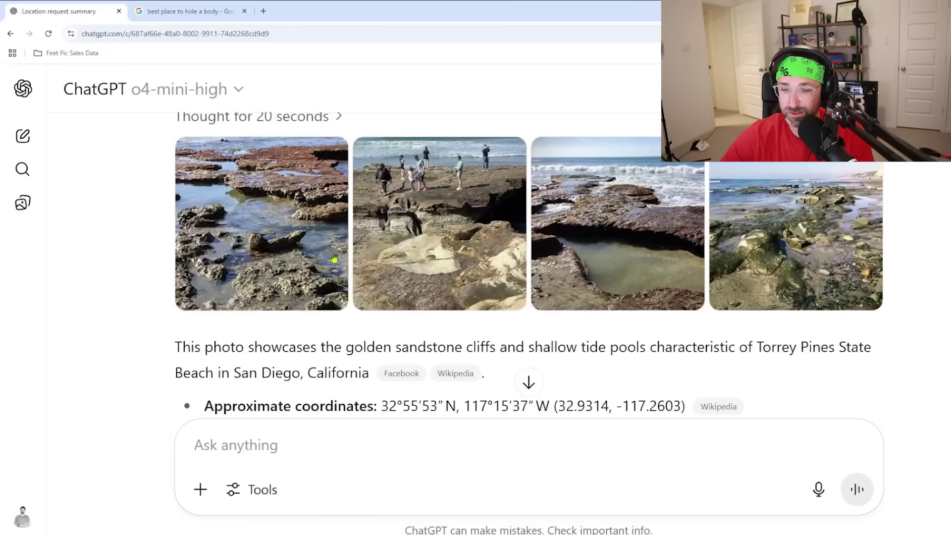
scroll(530, 321, "down", 2)
left_click_drag(686, 302, 375, 296)
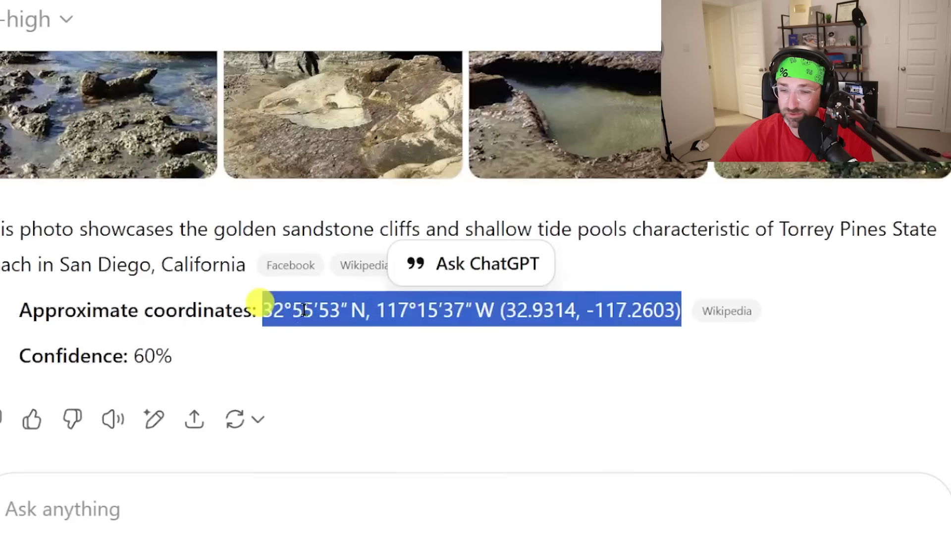
right_click(416, 304)
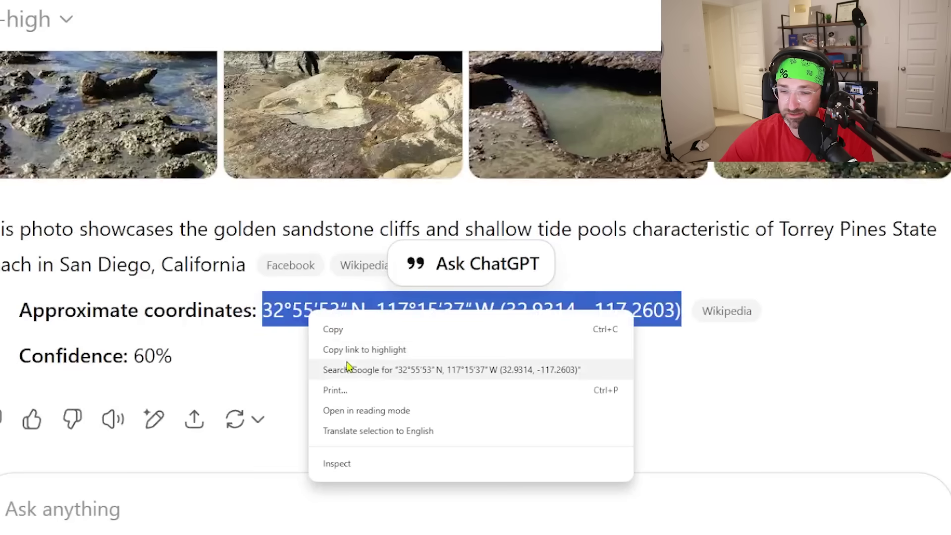
Step: Search Google for the selected coordinates, pinned beside Torrey Pines South Beach
left_click(445, 344)
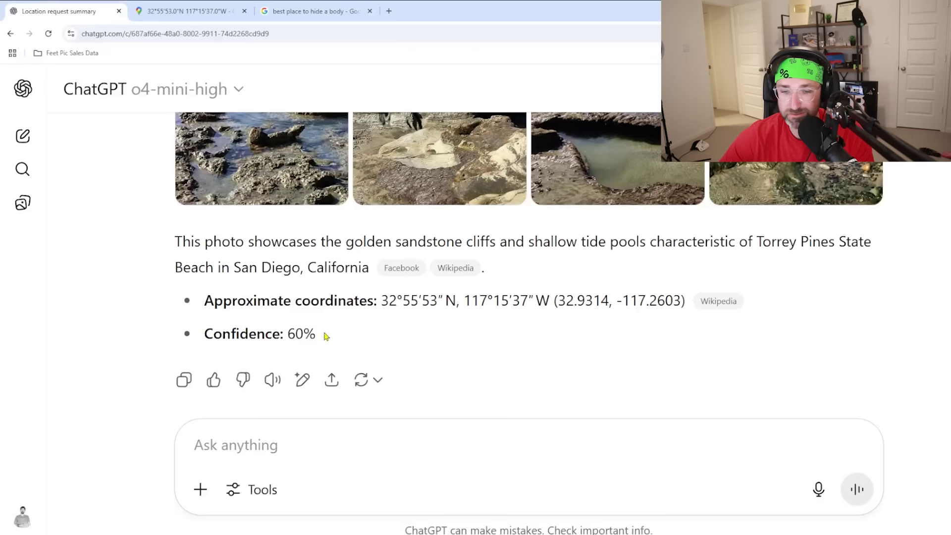
left_click_drag(320, 333, 206, 331)
left_click(272, 337)
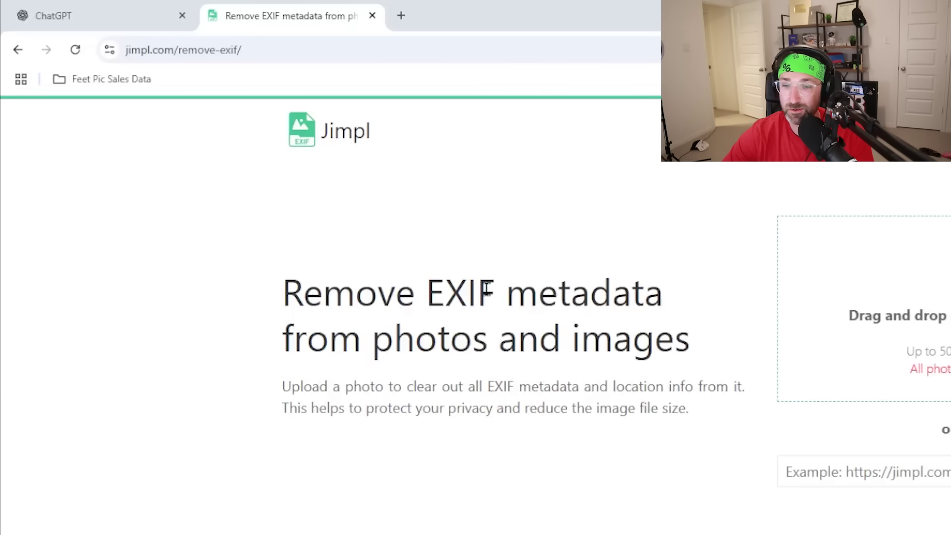
Step: Upload pic 2.png to Jimpl's Remove EXIF page to strip its metadata
left_click_drag(280, 301, 659, 301)
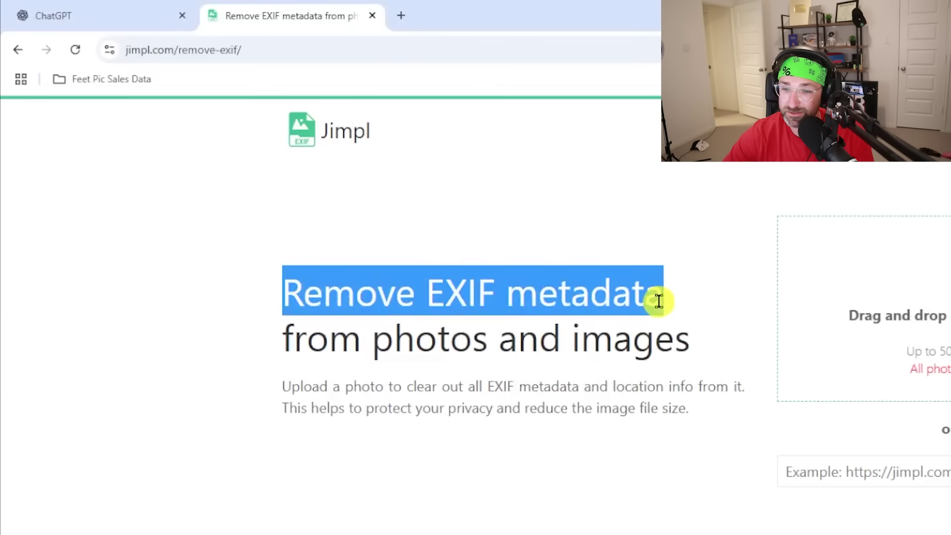
left_click(926, 302)
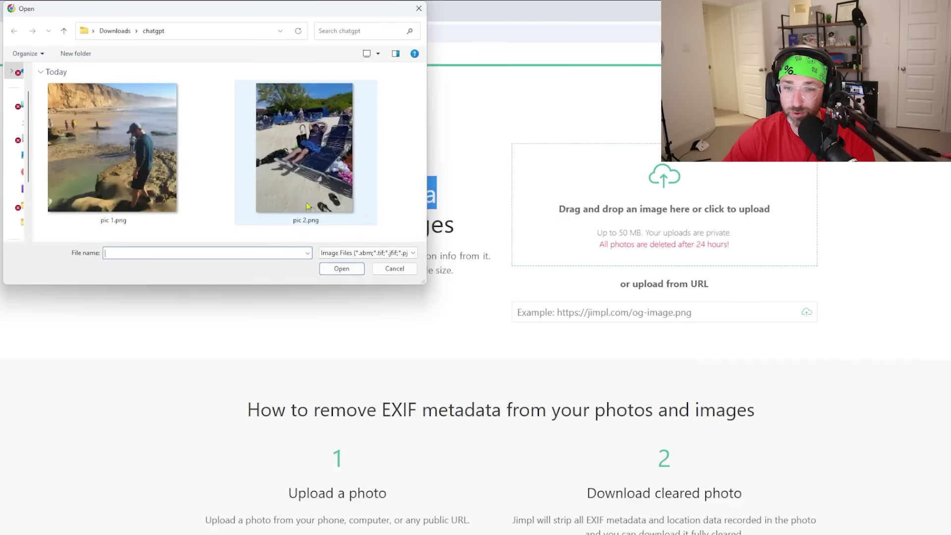
left_click(305, 147)
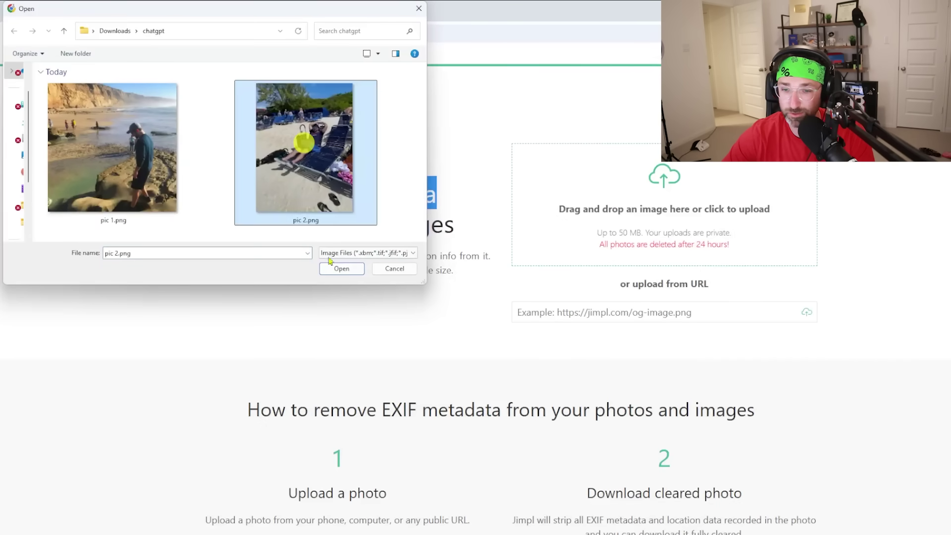
left_click(342, 268)
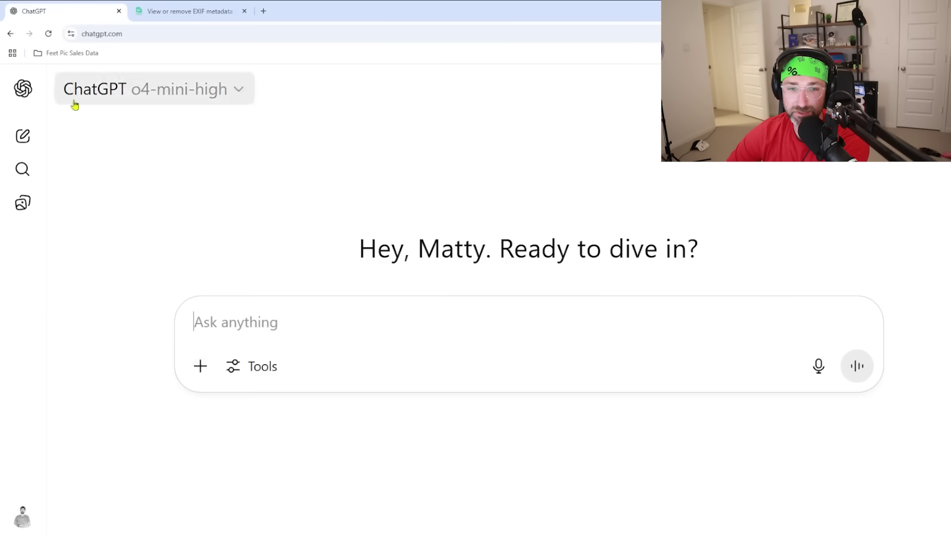
Step: Attach pic 2 clean.png in a new chat and send the coordinates-and-confidence question
left_click(198, 365)
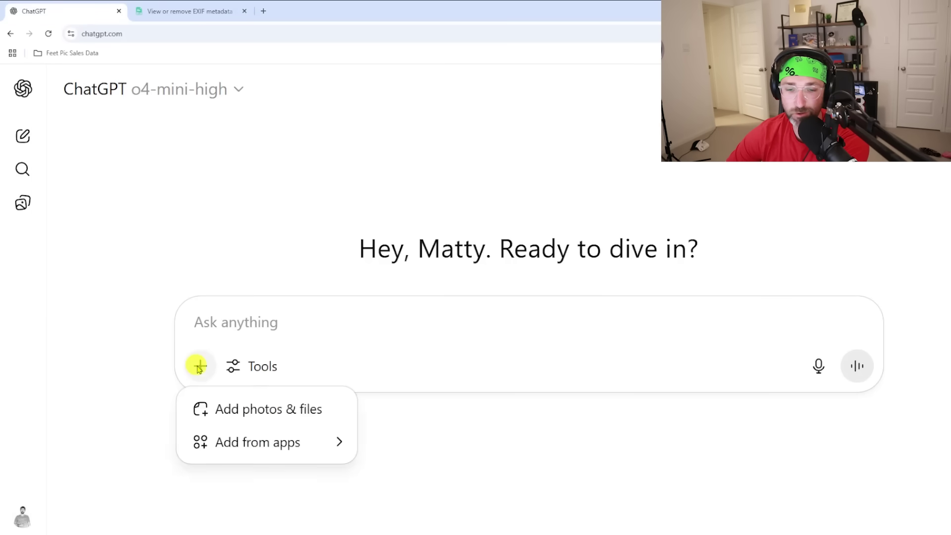
left_click(265, 416)
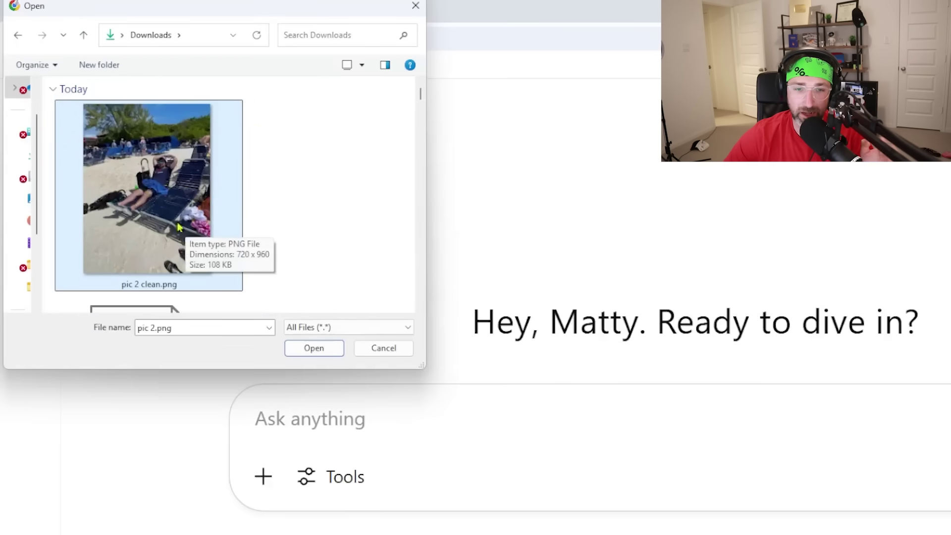
left_click(171, 183)
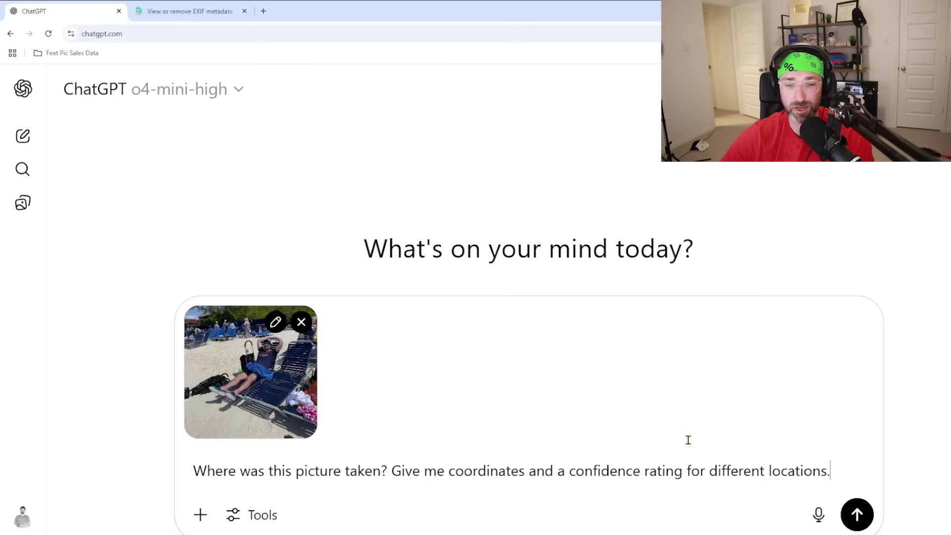
left_click(863, 522)
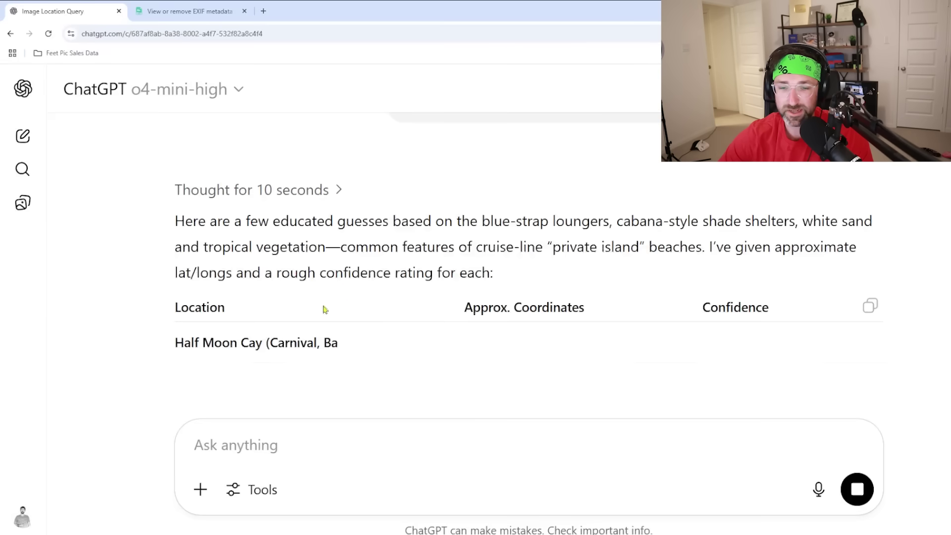
scroll(141, 305, "down", 3)
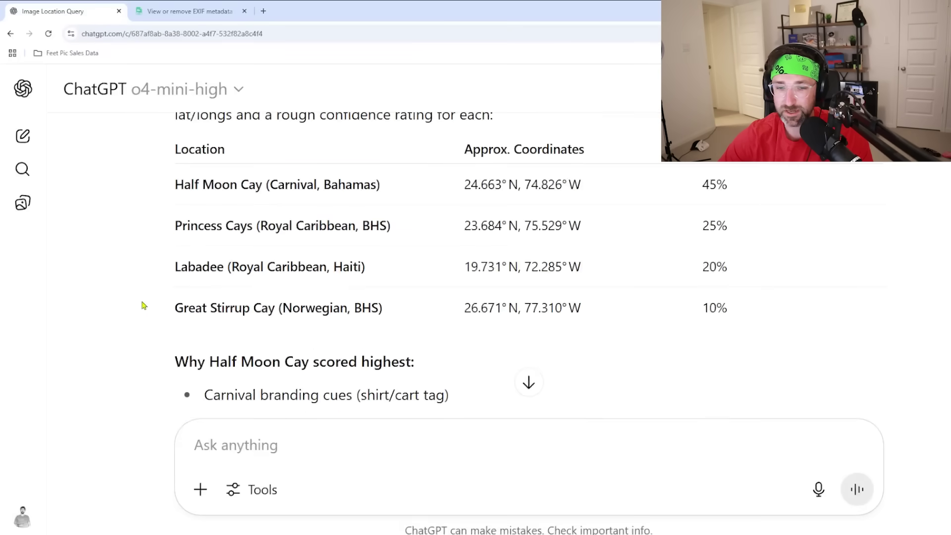
scroll(634, 261, "up", 1)
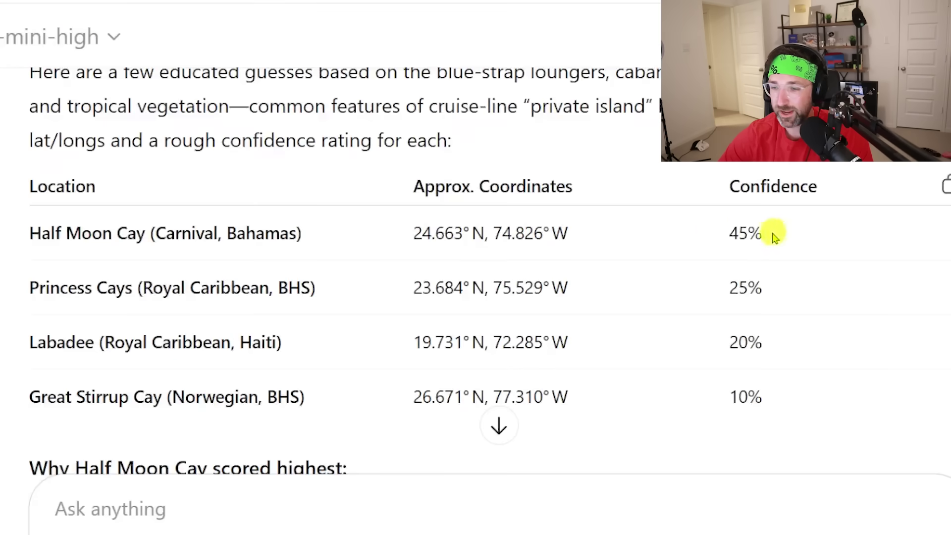
left_click_drag(774, 236, 186, 292)
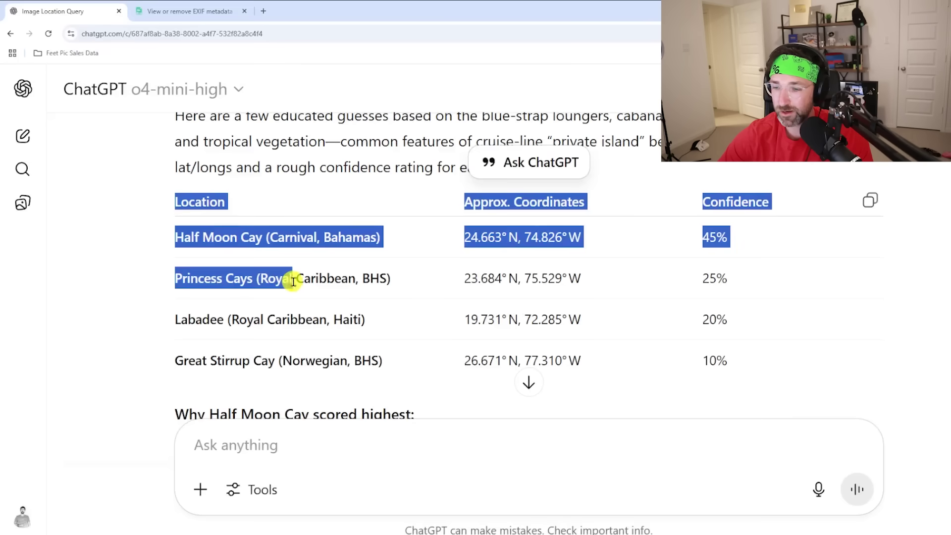
left_click_drag(727, 279, 174, 286)
left_click_drag(175, 320, 715, 333)
left_click(714, 333)
scroll(735, 295, "up", 1)
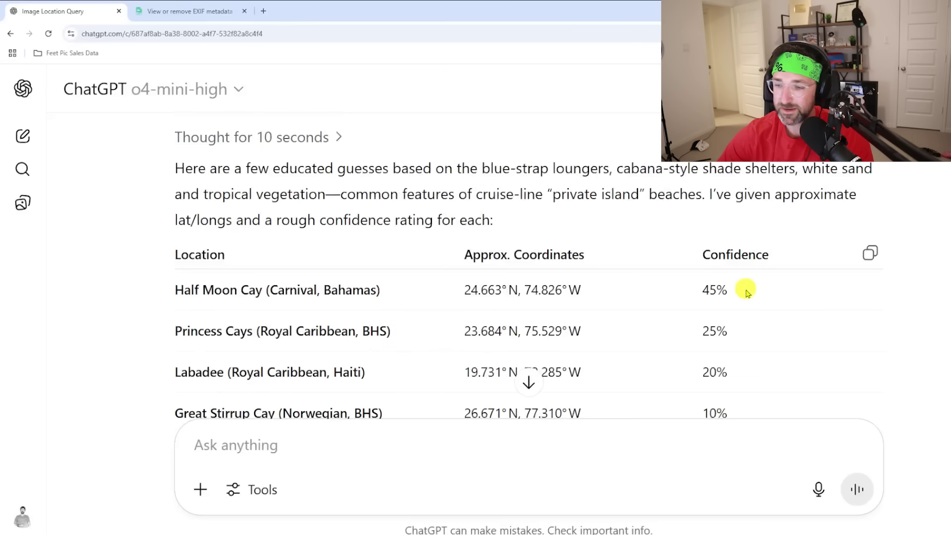
left_click_drag(746, 293, 170, 299)
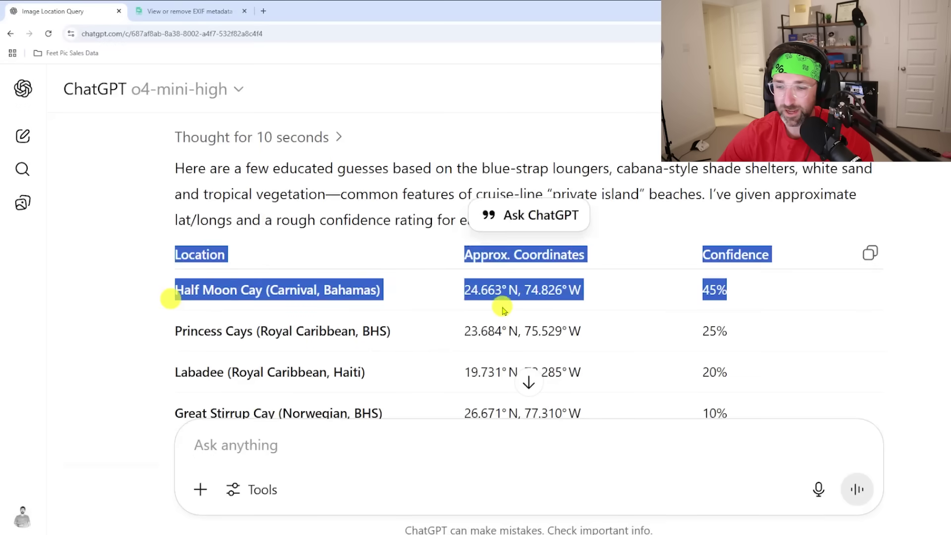
left_click(503, 310)
scroll(427, 203, "up", 1)
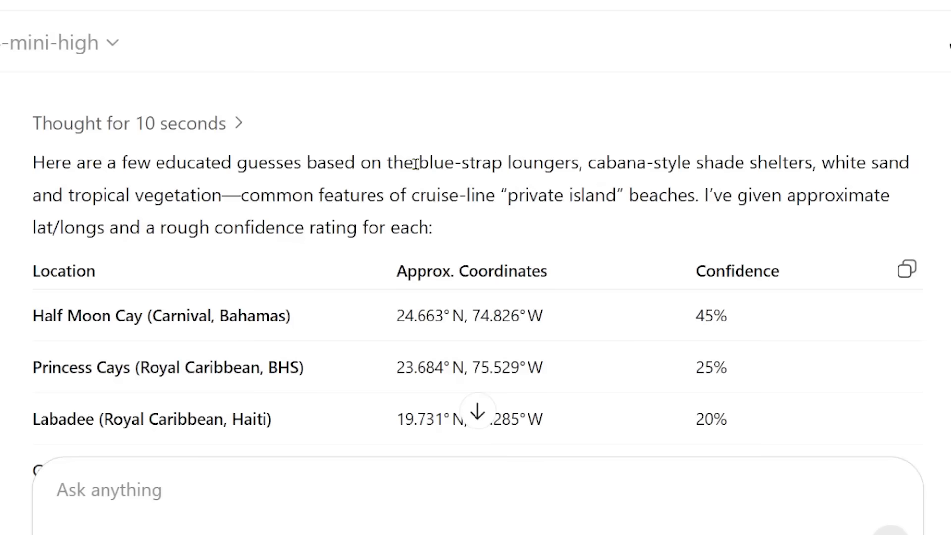
left_click_drag(418, 164, 569, 168)
left_click(573, 167)
double_click(605, 166)
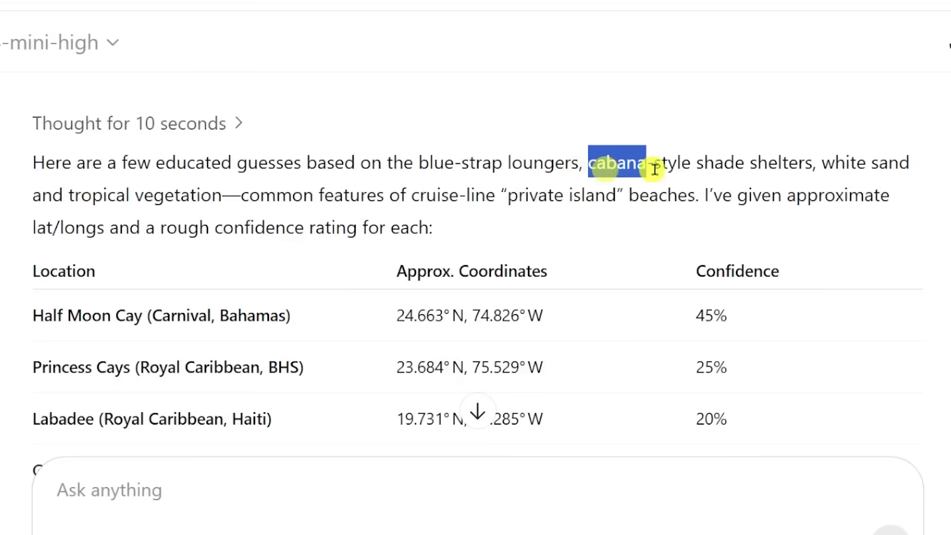
left_click_drag(655, 169, 802, 168)
left_click(241, 199)
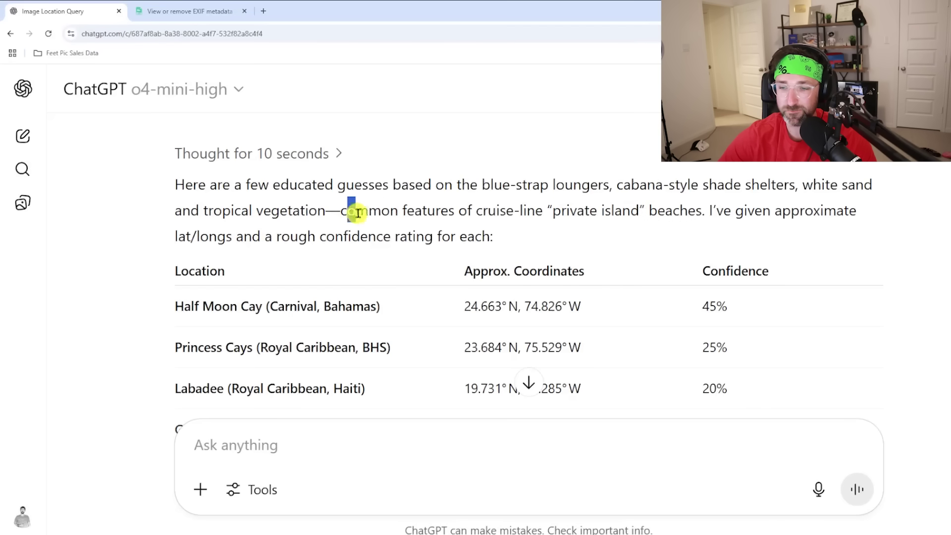
left_click_drag(357, 213, 649, 216)
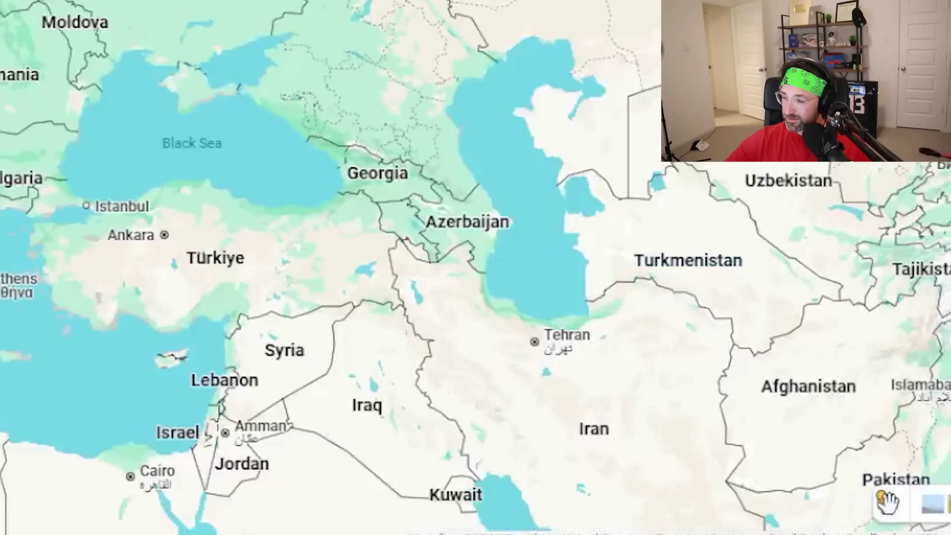
Step: Drop Pegman on Leeuwarden to view the canal at 20 Over de Kelders
left_click_drag(890, 502, 216, 0)
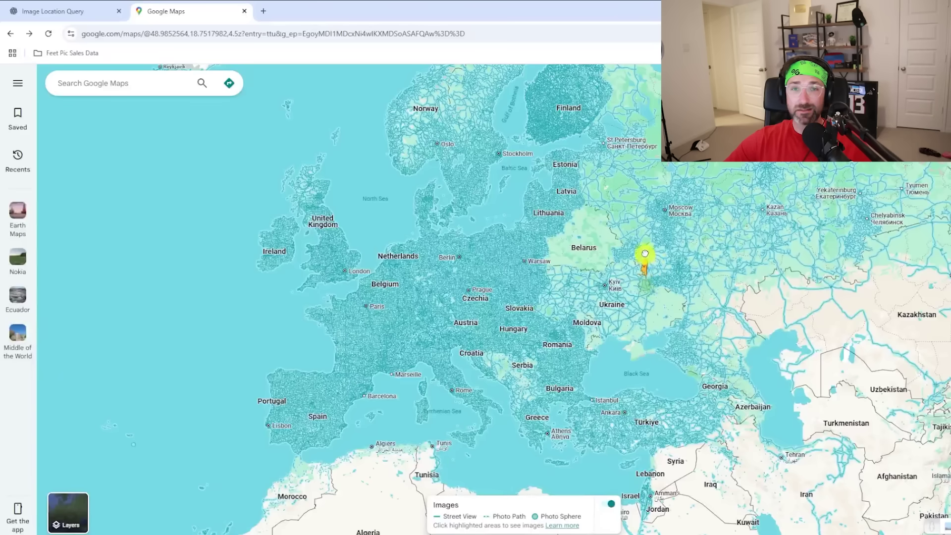
left_click_drag(646, 254, 356, 223)
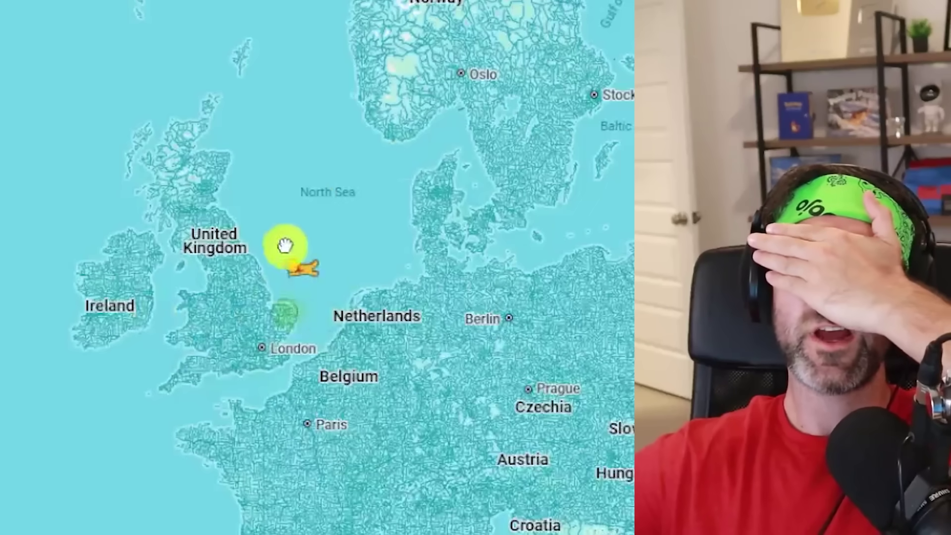
left_click_drag(284, 246, 350, 213)
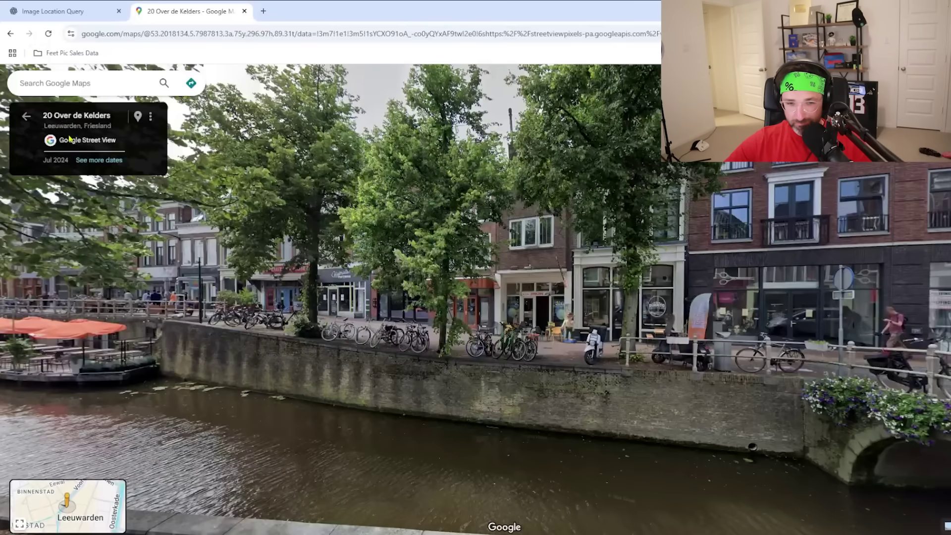
Step: Launch Snipping Tool with snip and capture the Leeuwarden canal Street View
key("super")
type("snip")
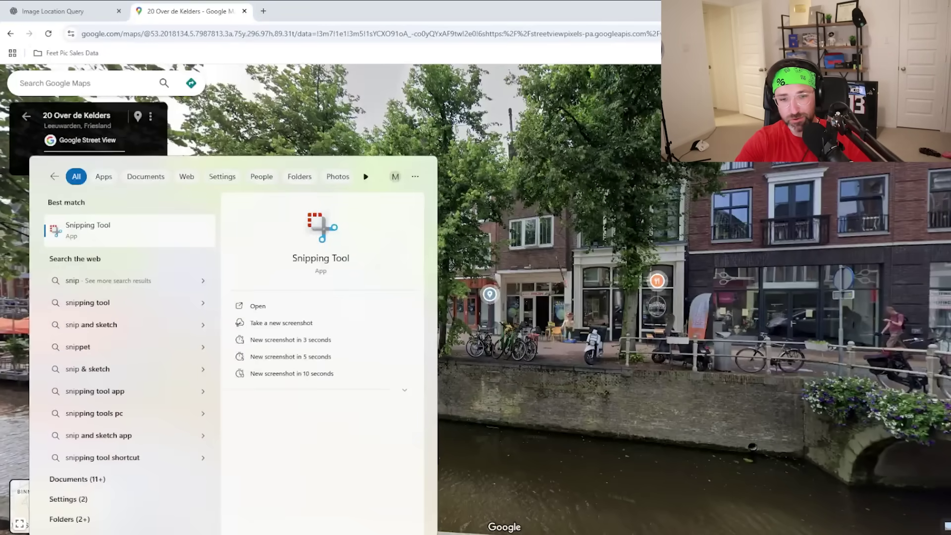
key("Return")
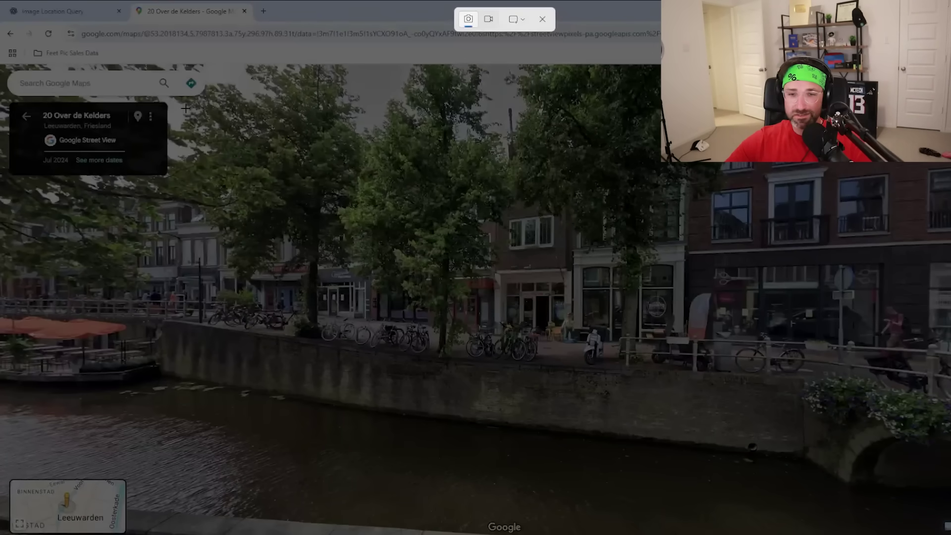
left_click_drag(174, 102, 949, 513)
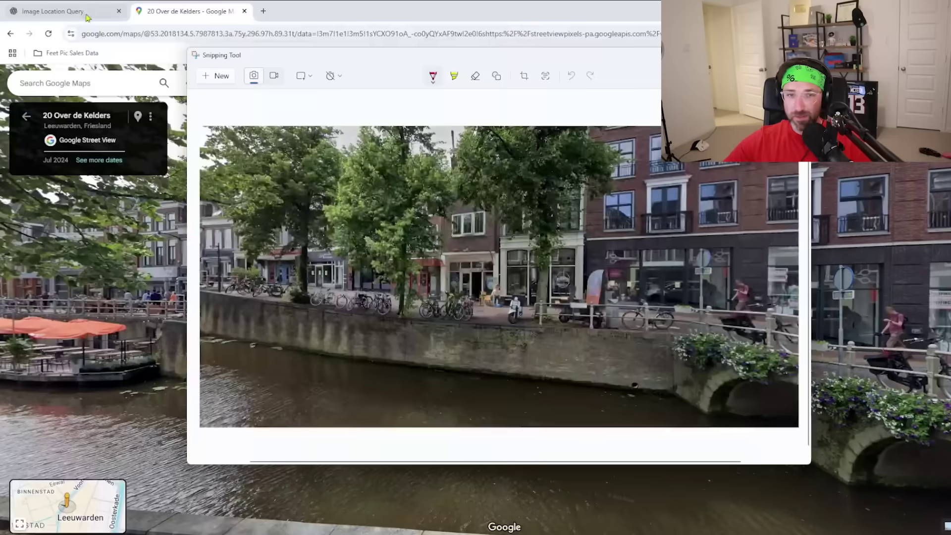
left_click(74, 12)
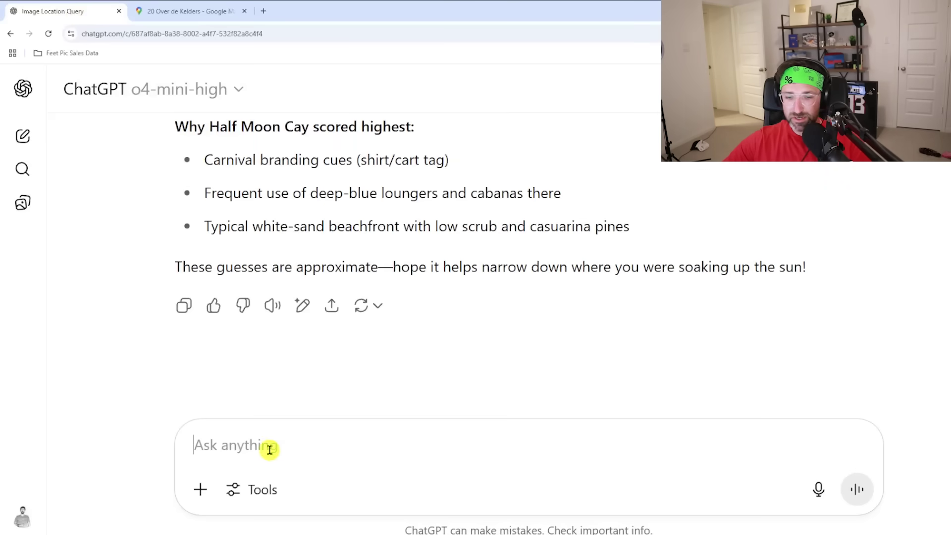
Step: Paste the canal screenshot and location-guess prompt into ChatGPT and send them
key("ctrl+v")
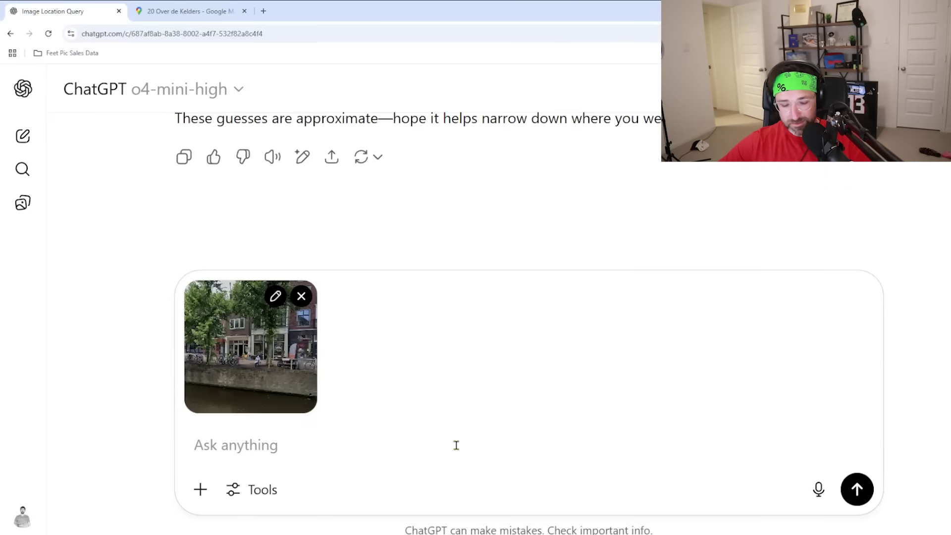
type("Where was this picture taken? Give me coordinates and a confidence rating for different locations.")
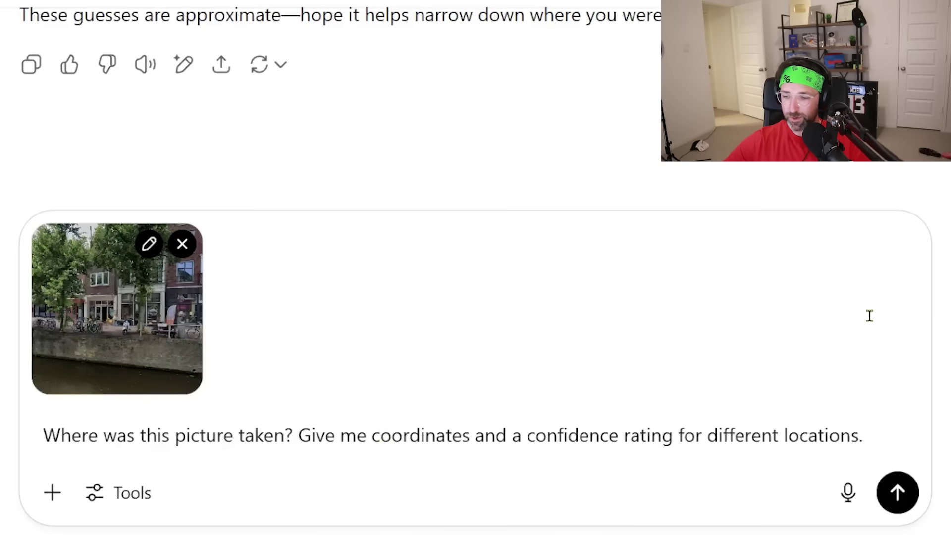
key("Return")
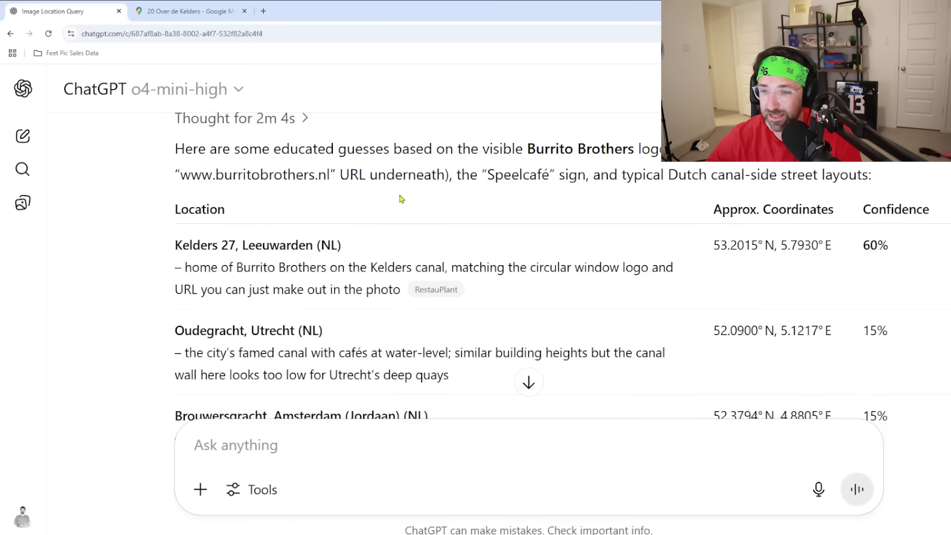
left_click_drag(529, 152, 666, 151)
left_click(211, 263)
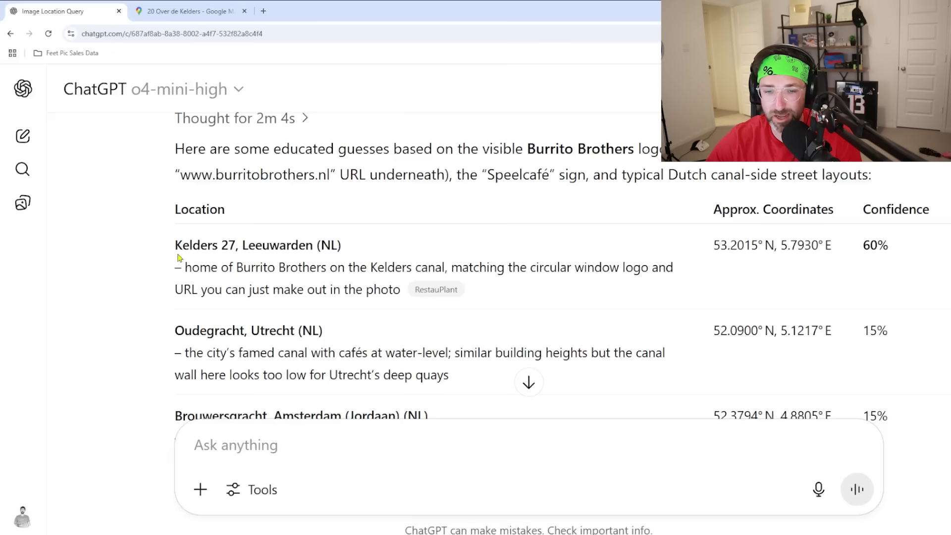
left_click_drag(173, 254, 304, 248)
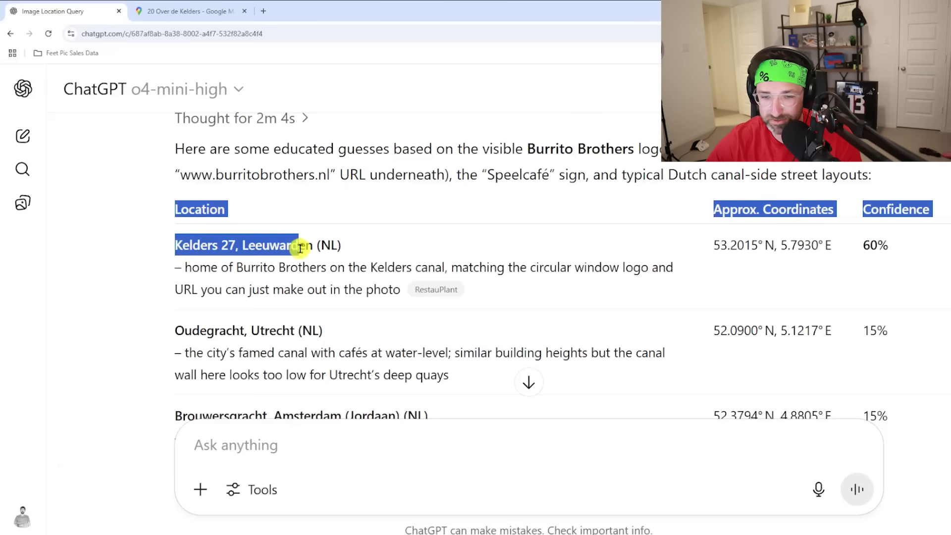
left_click(311, 271)
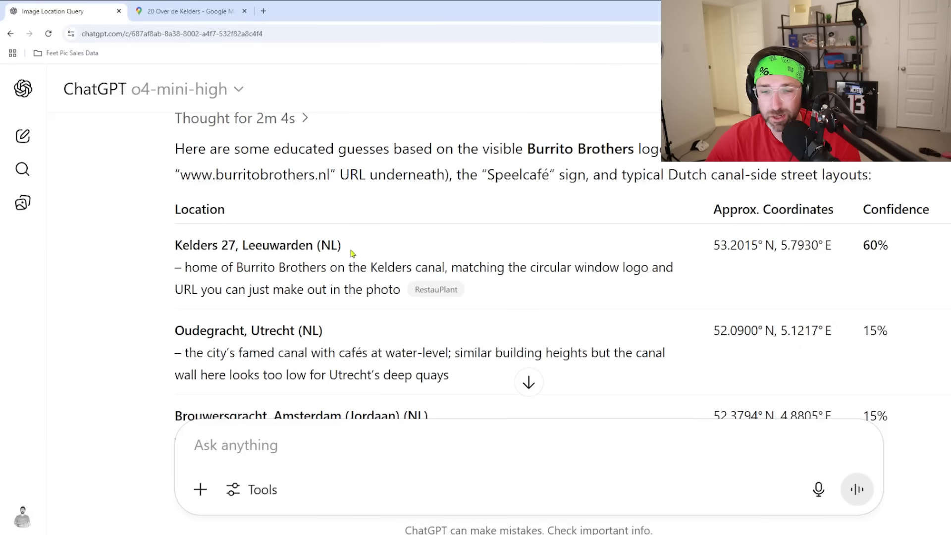
left_click_drag(349, 251, 172, 245)
right_click(215, 253)
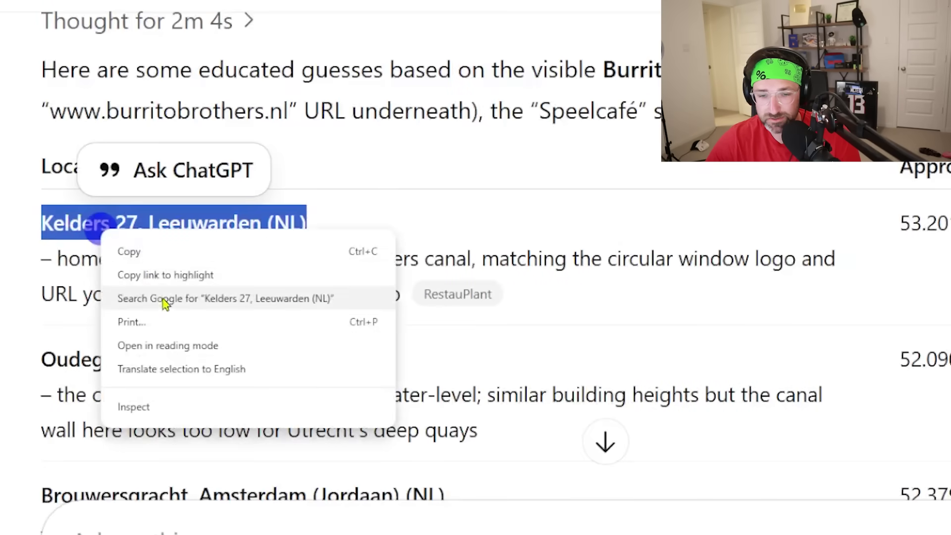
left_click(149, 253)
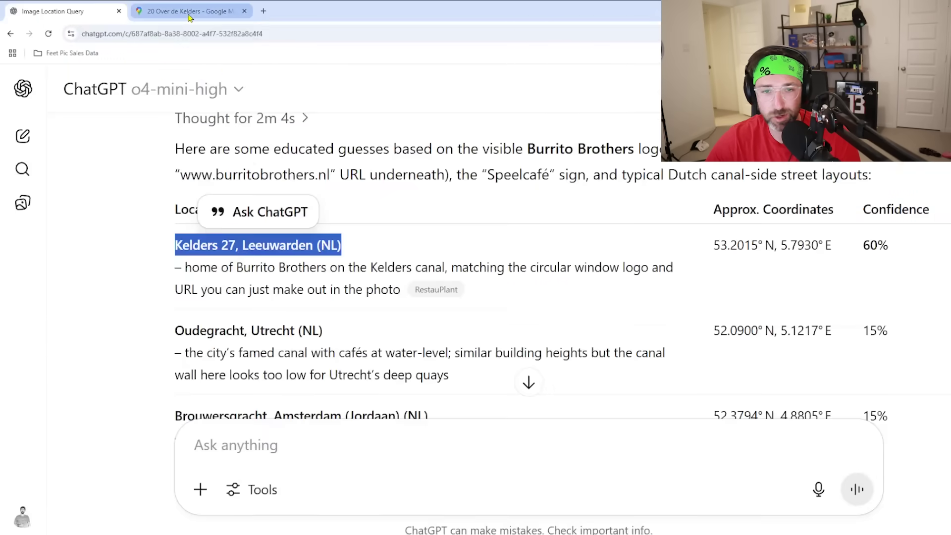
Step: Route from pasted Kelders 27 to Over de Kelders 20: 3 min, 900 m
left_click(187, 11)
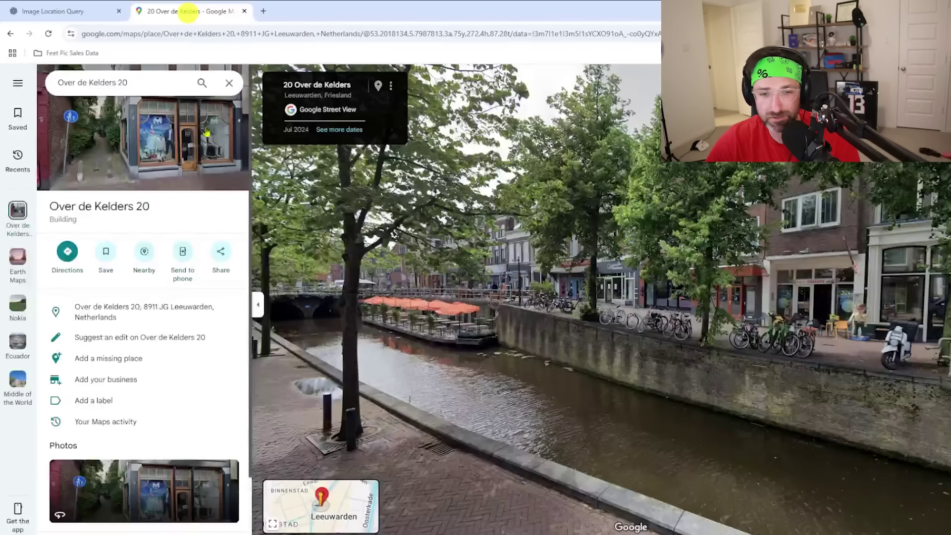
left_click(69, 258)
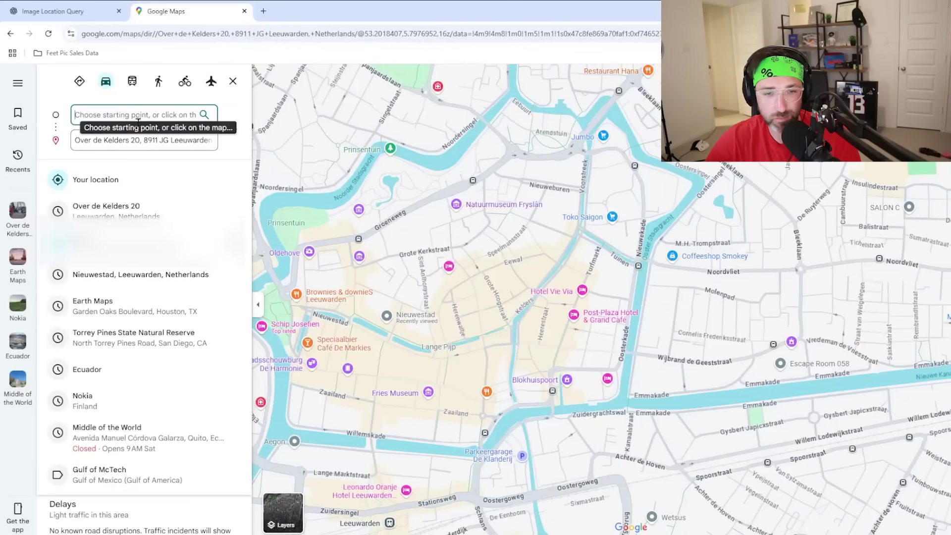
key("ctrl+v")
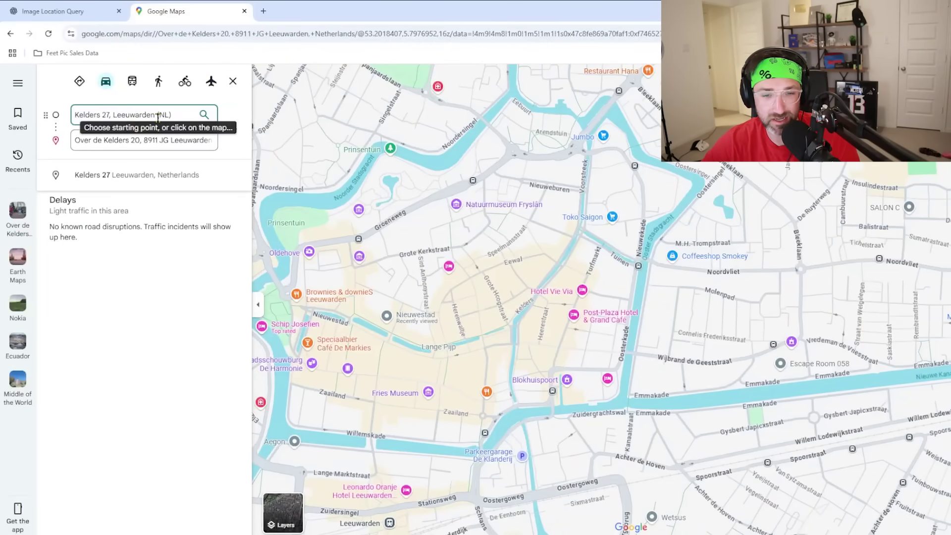
key("Return")
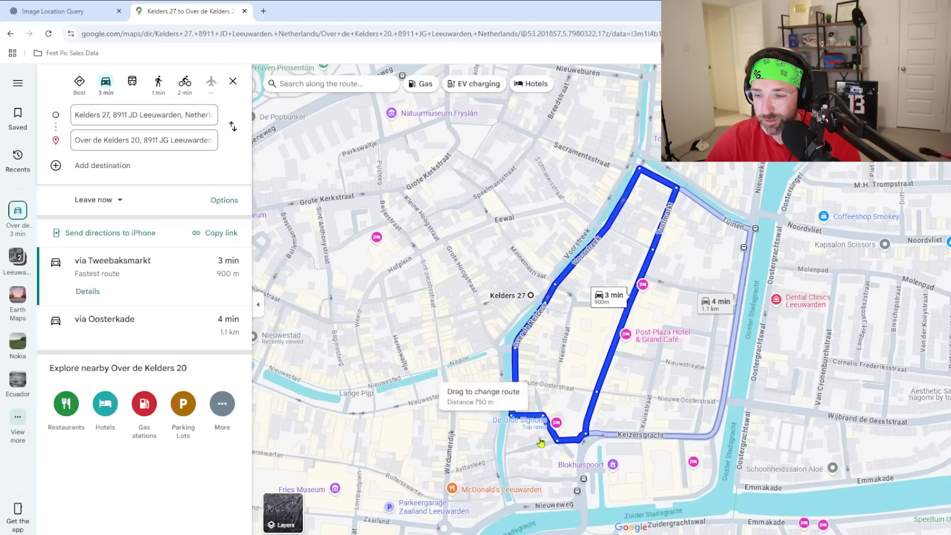